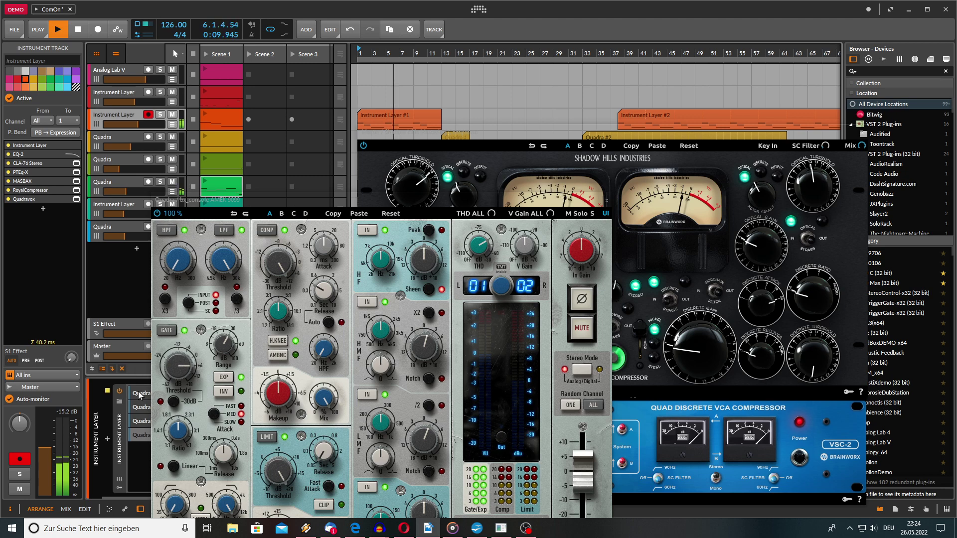
Move the bx_console AMEK 9099 window slightly, and view and close the Quadra plug-in window on the bright green Quadra track
click(139, 392)
mouse_move(173, 203)
mouse_down()
mouse_move(337, 194)
mouse_move(116, 193)
mouse_move(181, 192)
mouse_up()
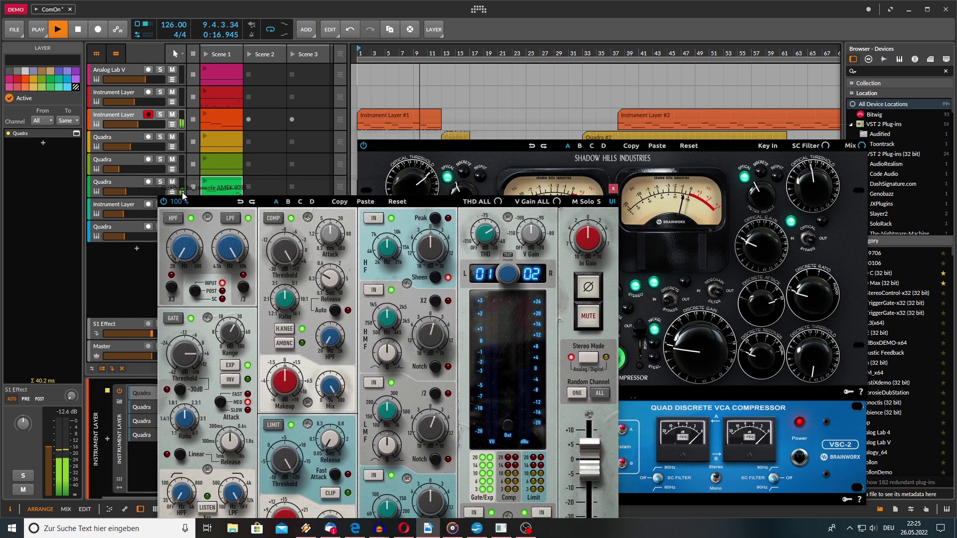
click(121, 185)
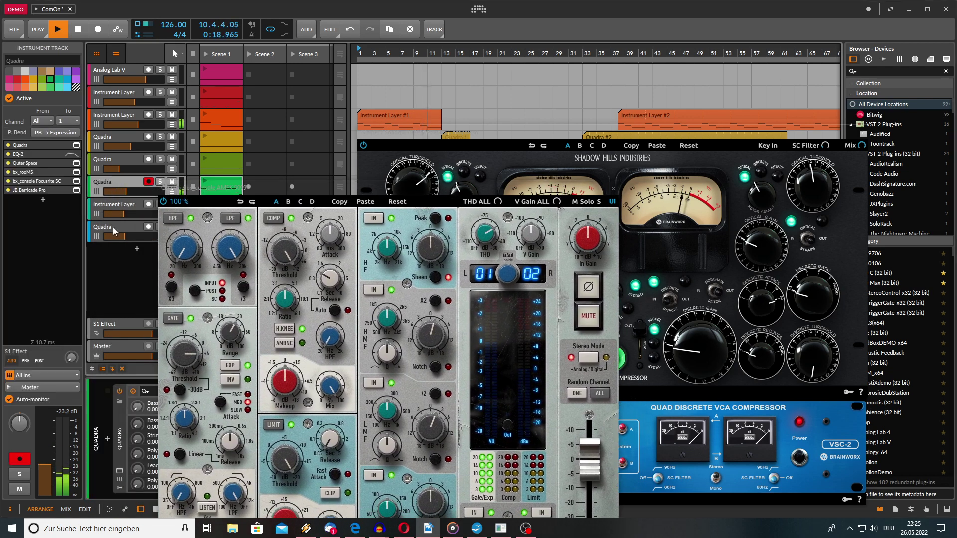
click(119, 472)
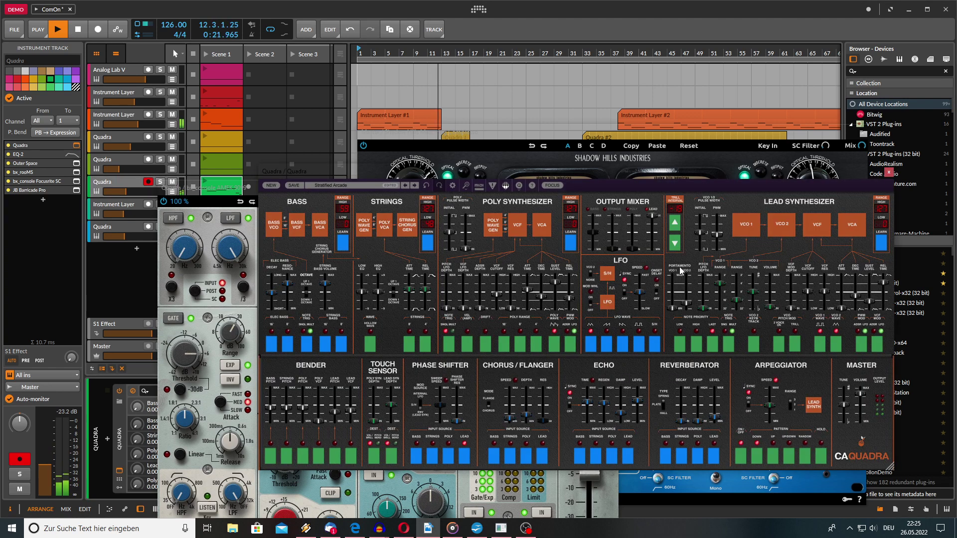
click(889, 173)
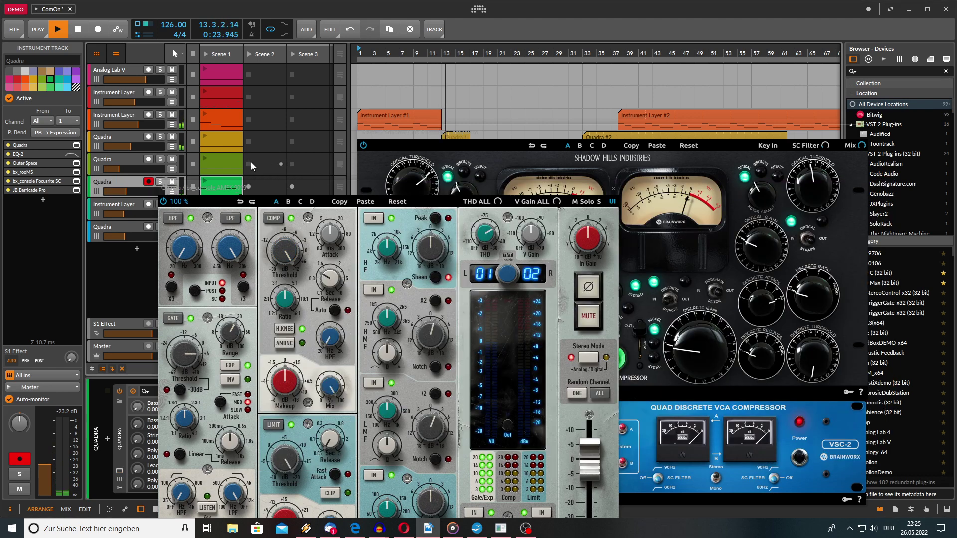
Select the yellow Quadra track, view its Quadra synthesizer window, and close it
click(116, 141)
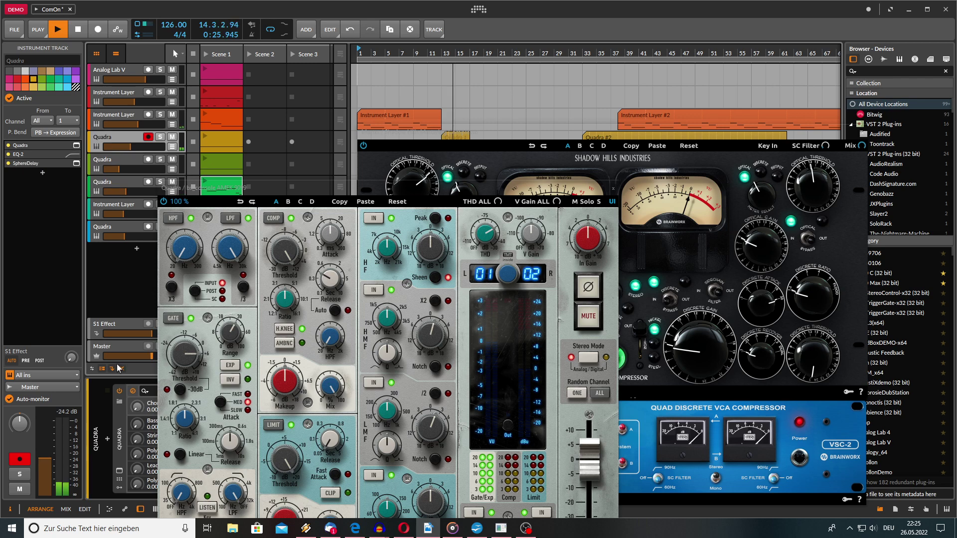
click(122, 473)
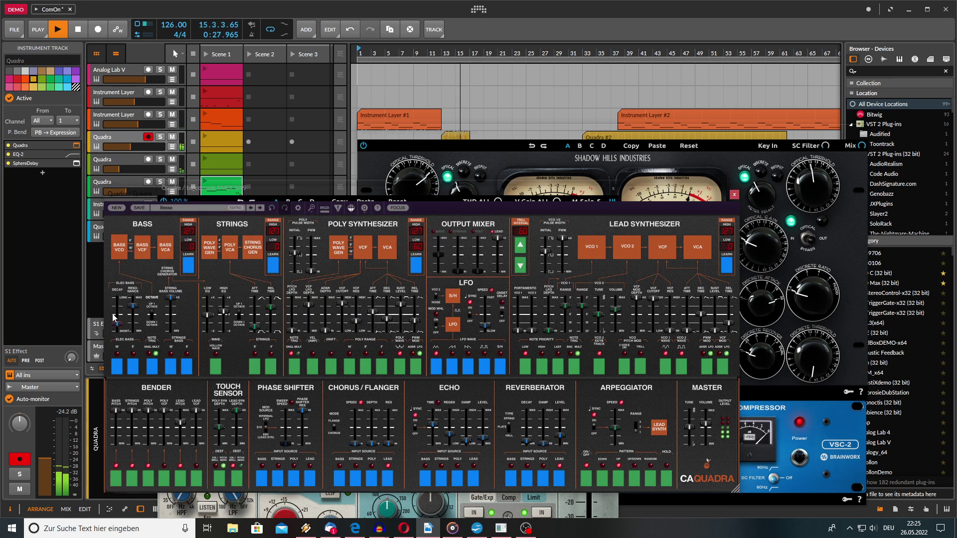
click(735, 196)
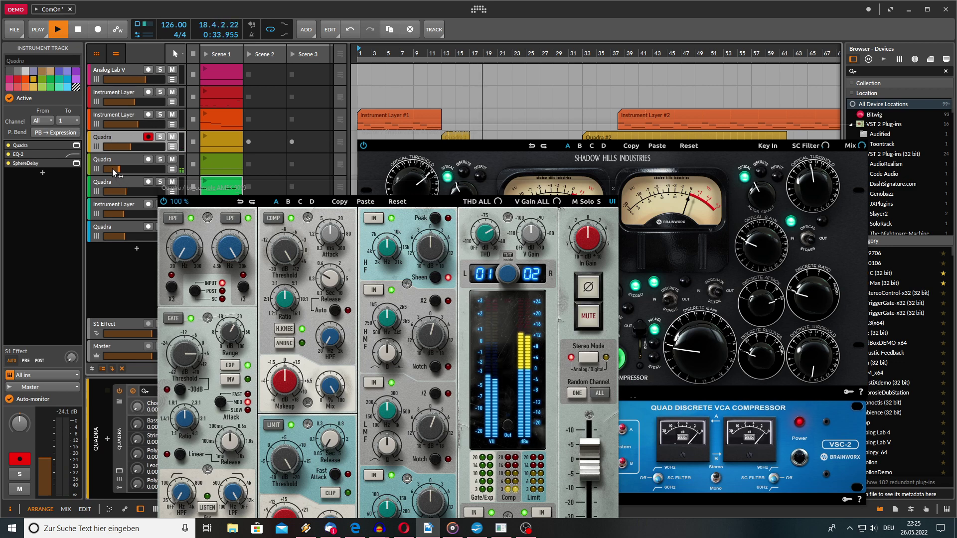
Select the blue Quadra track, view its Quadra synthesizer window, and close it
click(109, 236)
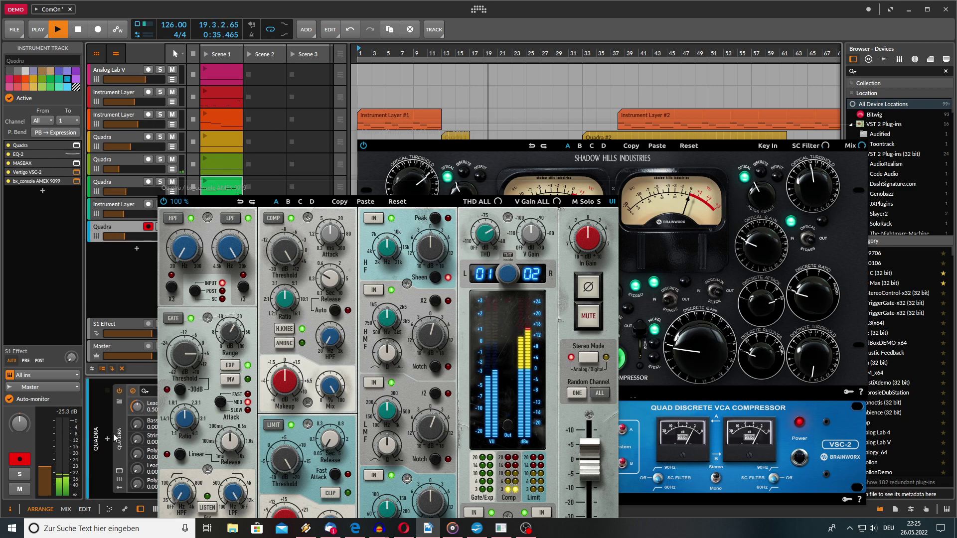
click(120, 473)
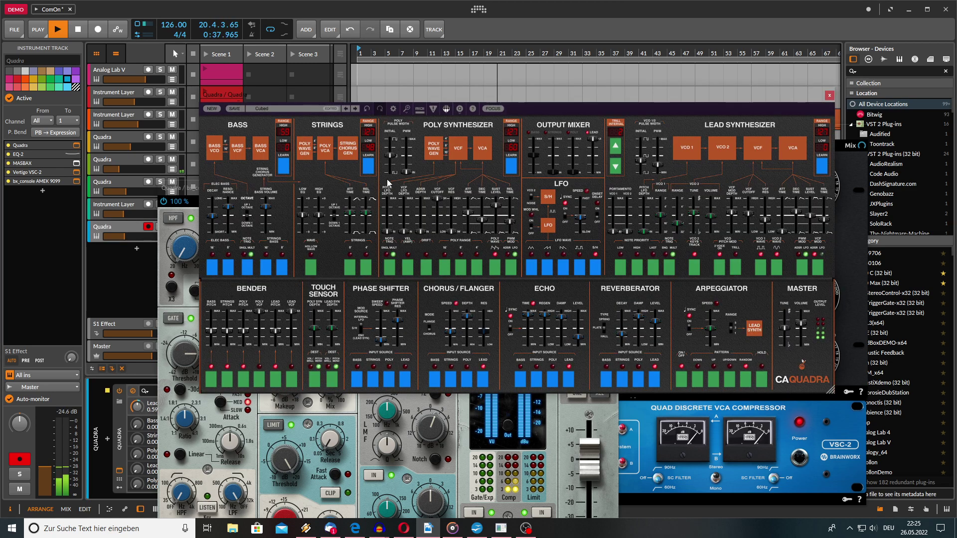
click(829, 96)
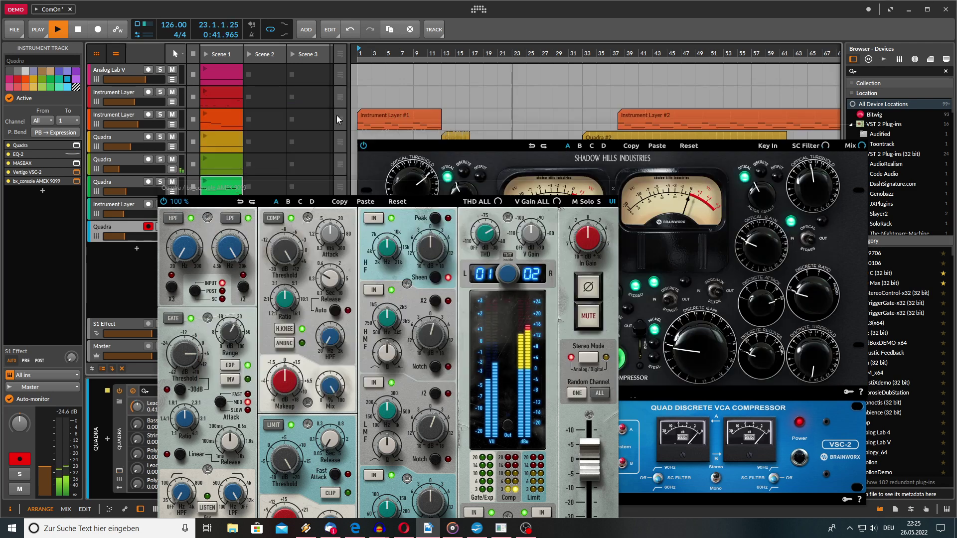
Select the olive green Quadra track, view its Quadra synthesizer window, and close it
click(119, 165)
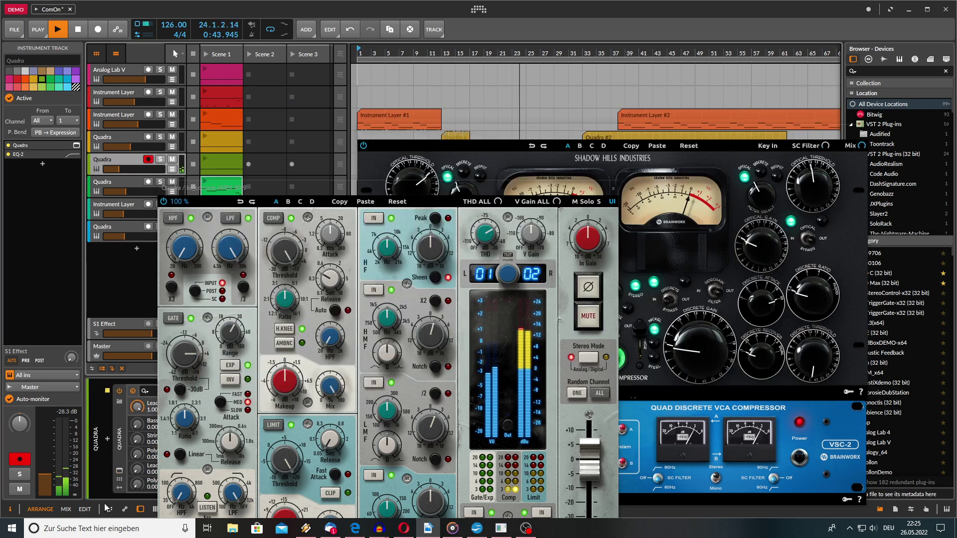
click(120, 471)
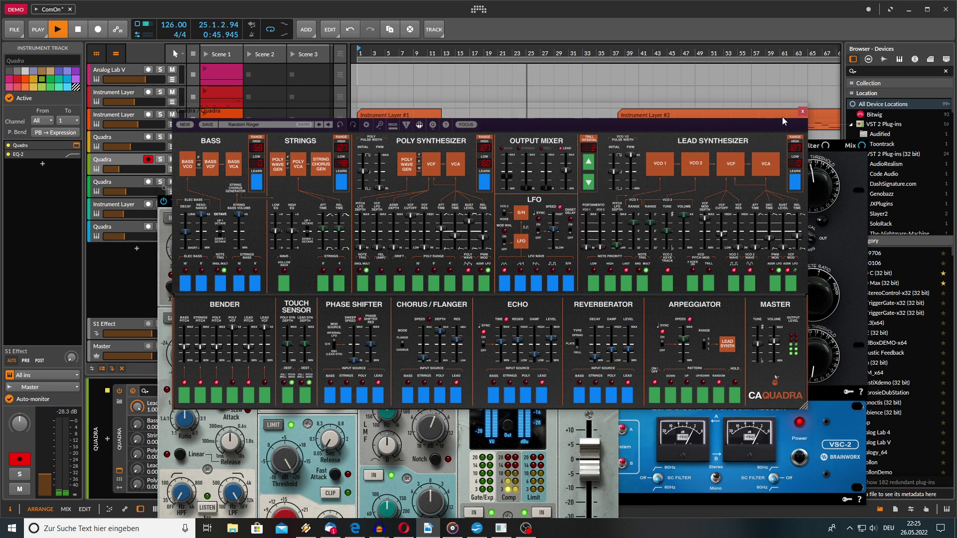
click(802, 112)
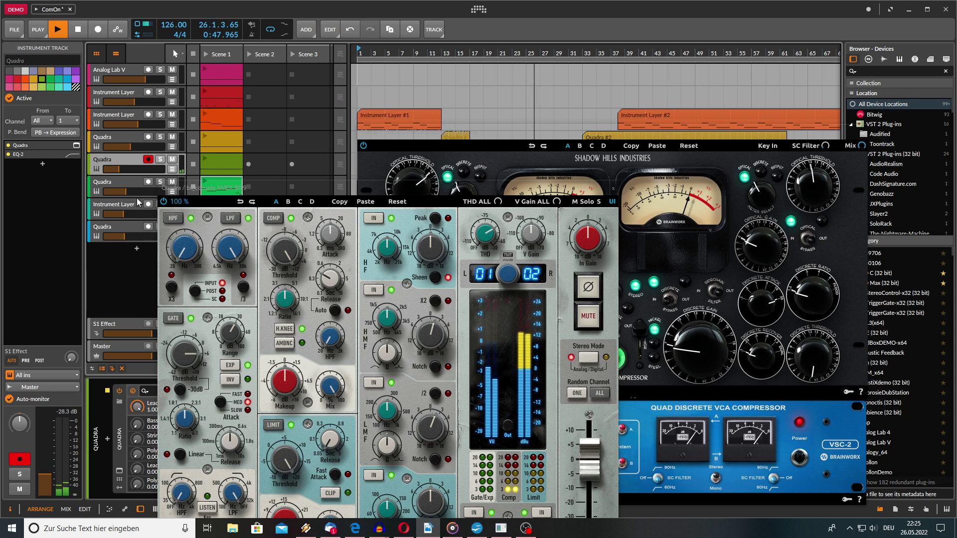
On the teal Instrument Layer track, uncover the device chain from the AMEK console window and view the third layer's Quadra synthesizer
click(118, 209)
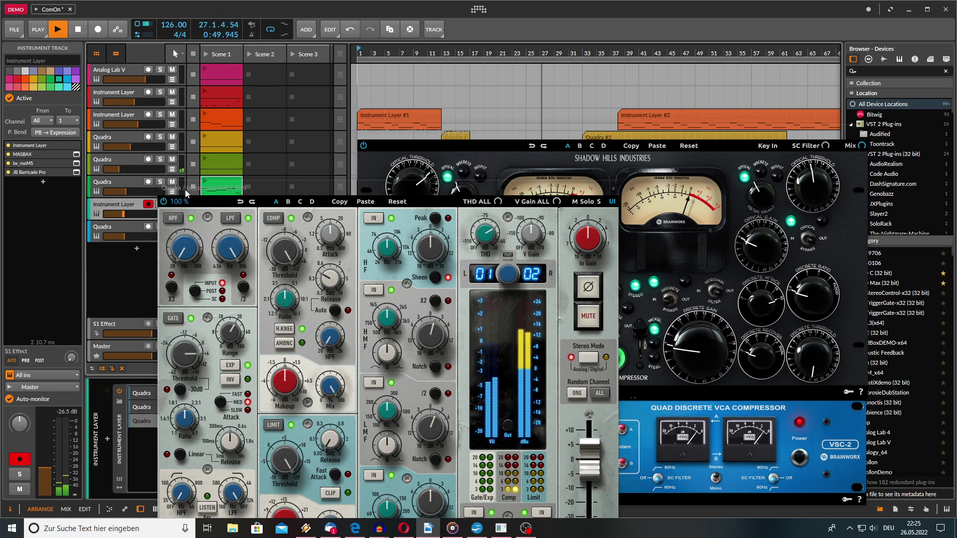
drag(190, 187, 303, 187)
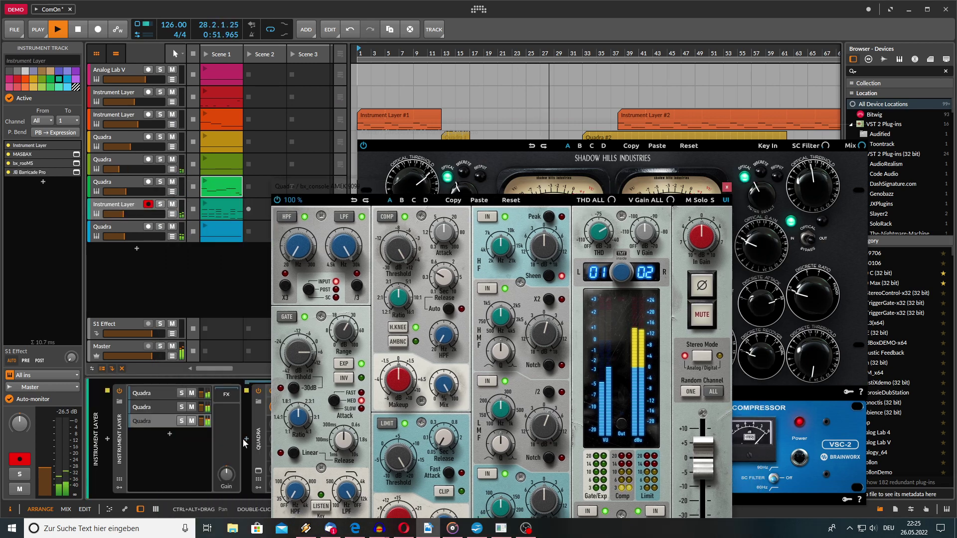
click(258, 470)
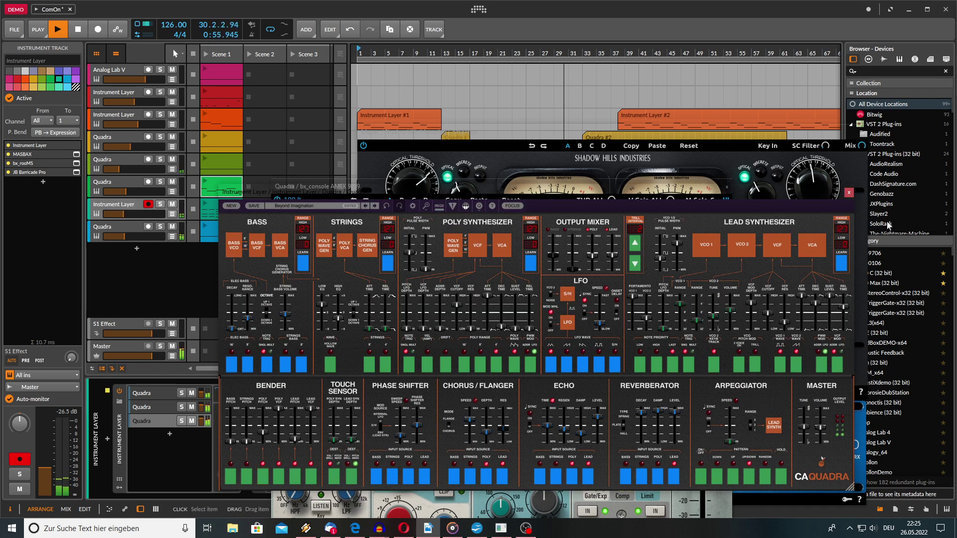
click(849, 192)
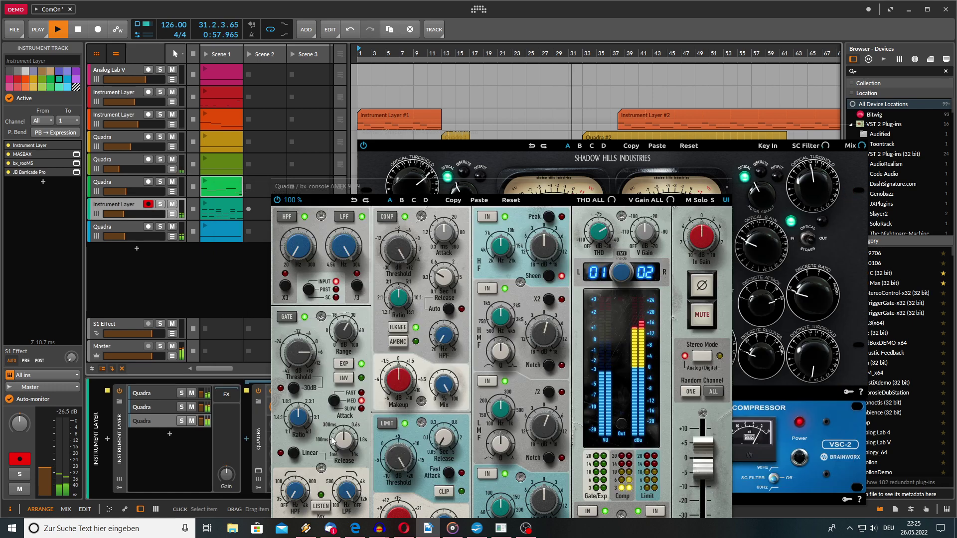
Select the first Quadra layer of the teal Instrument Layer track, view its synthesizer window, and close it
click(141, 394)
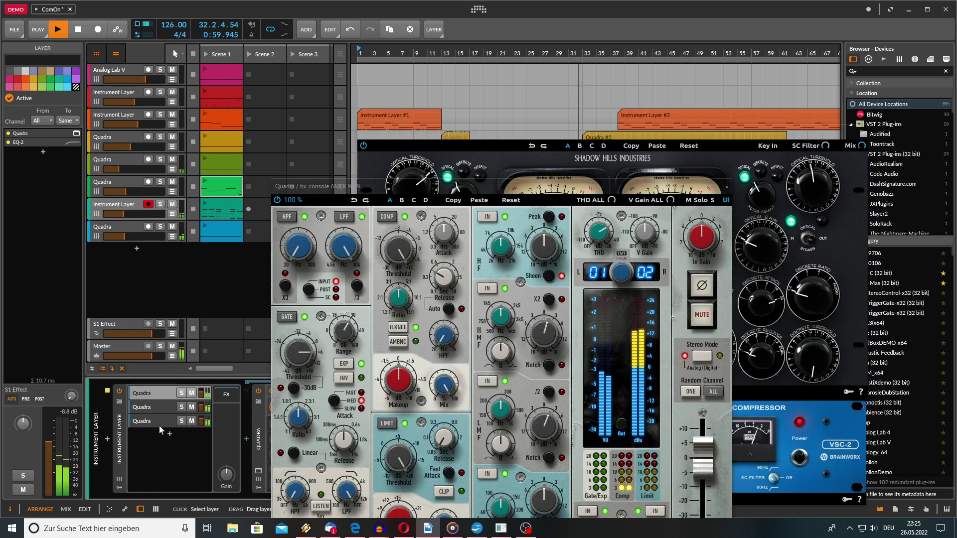
click(258, 472)
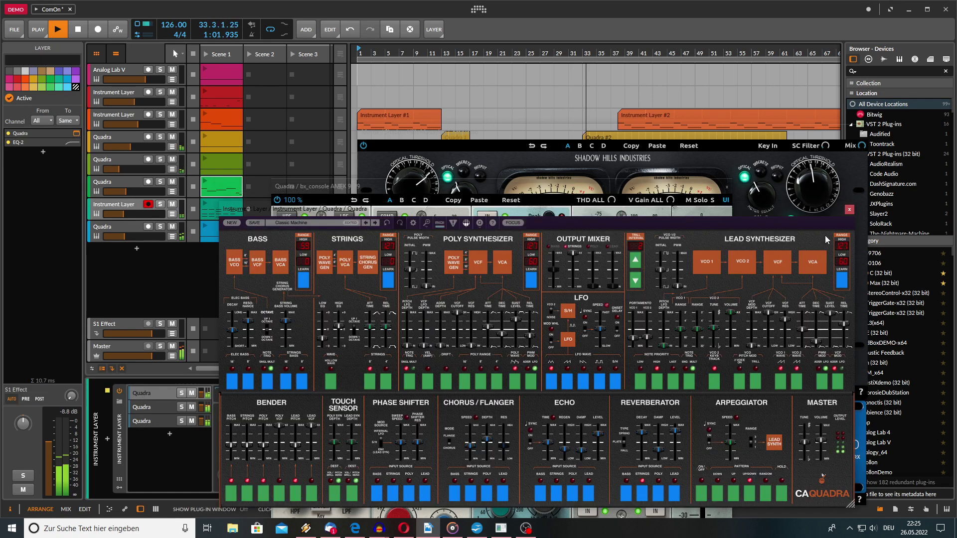
click(856, 217)
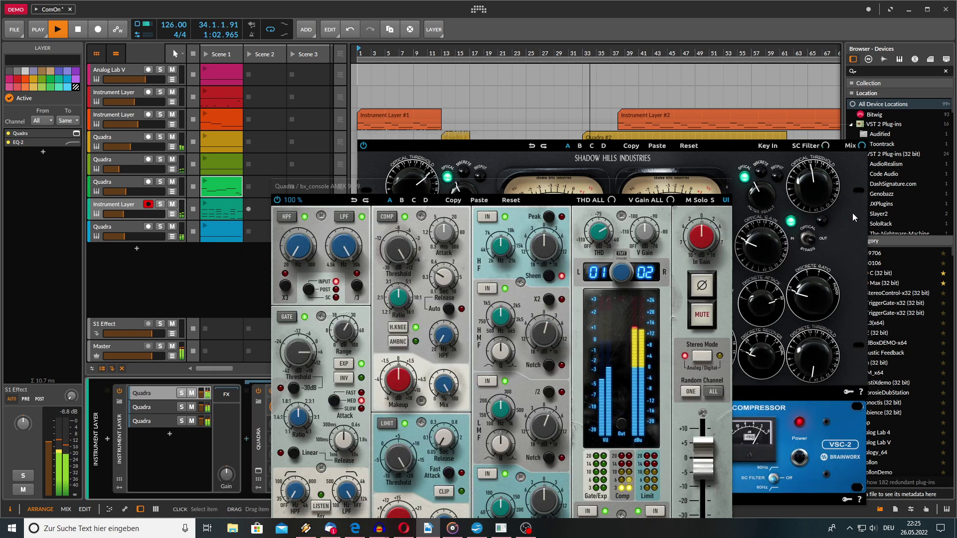
View and close the yellow Quadra track's synthesizer window again, and move the AMEK console window back toward the track list
click(116, 141)
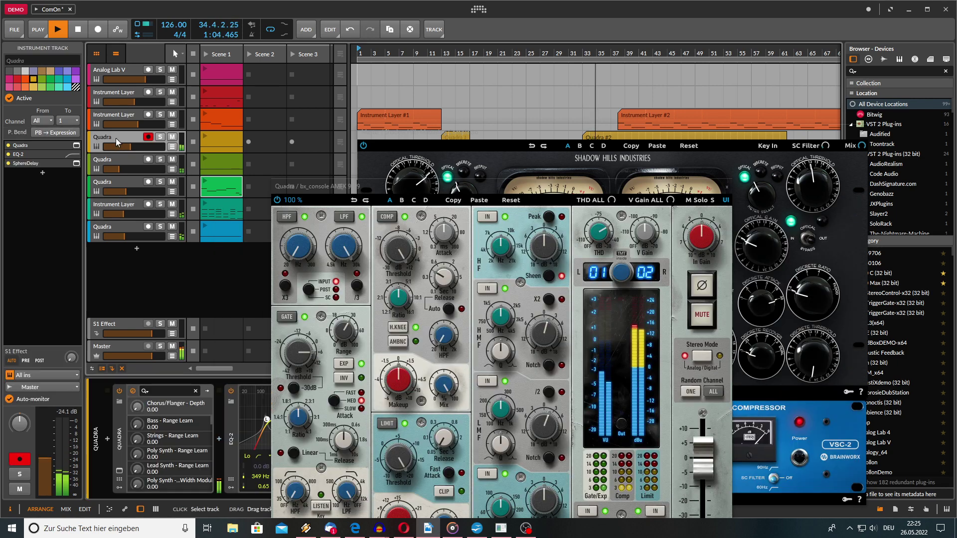
click(120, 472)
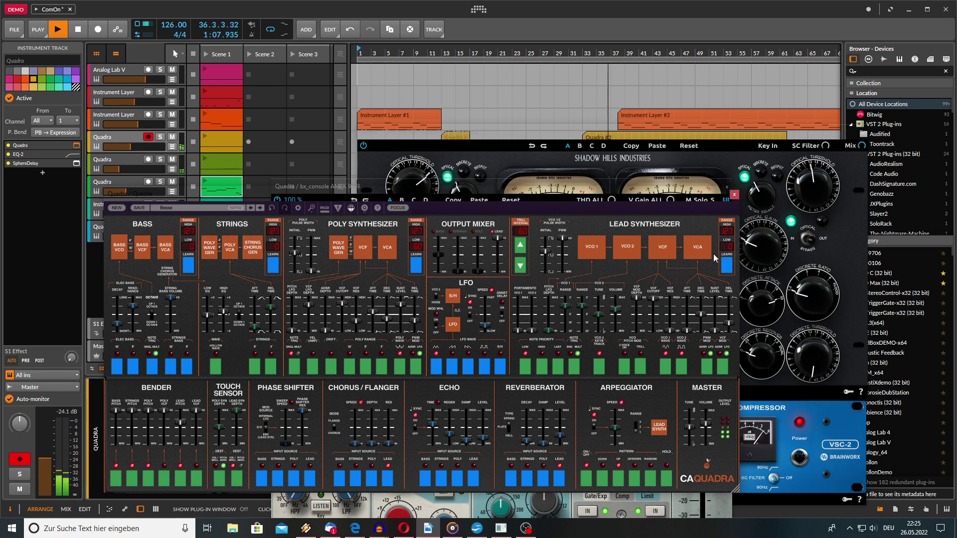
click(735, 196)
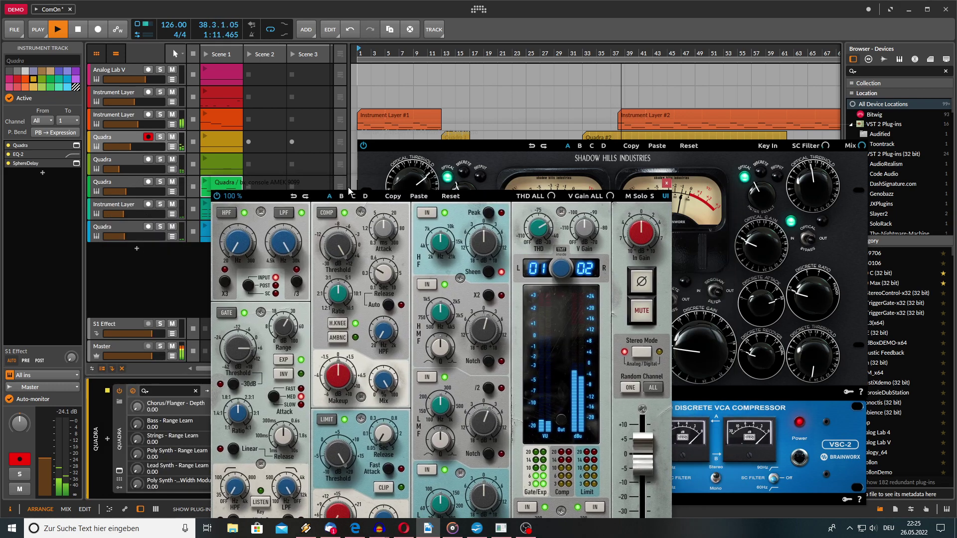
drag(349, 189, 343, 188)
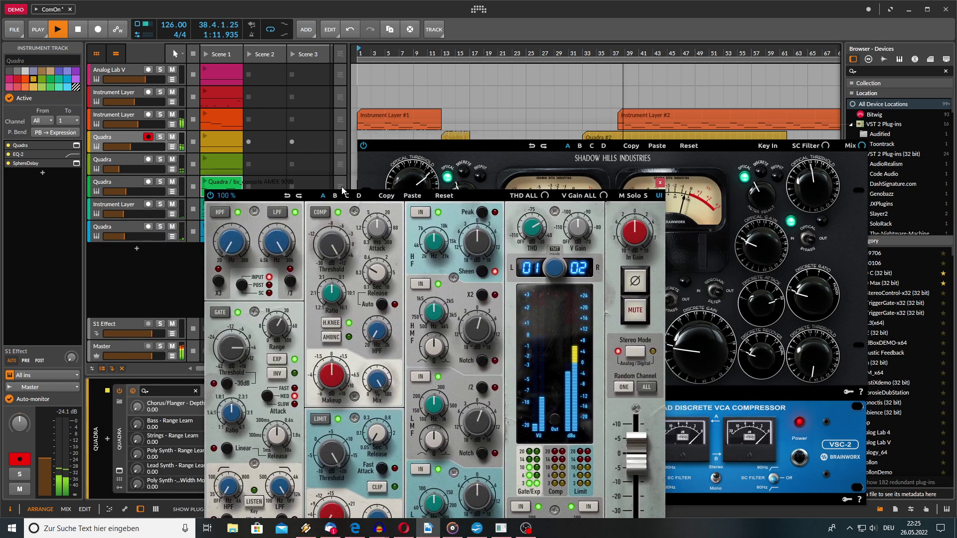
View the olive green track's Quadra window, select the blue Quadra and teal Instrument Layer tracks in turn, and close the window
click(124, 159)
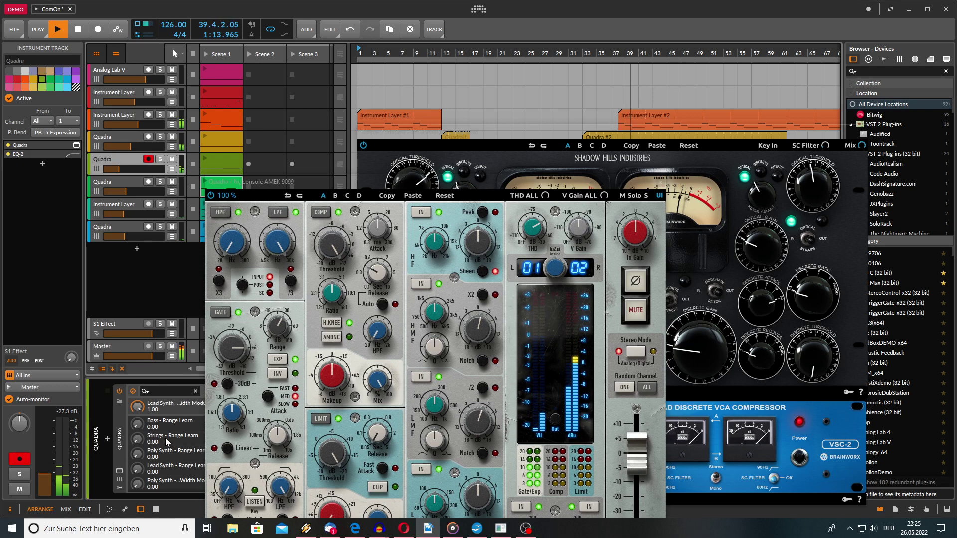
click(119, 471)
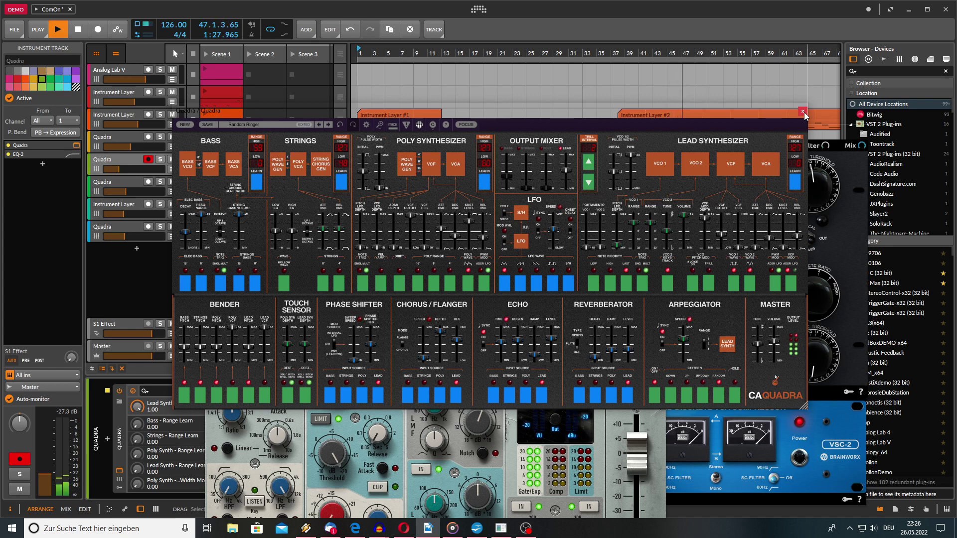
click(107, 226)
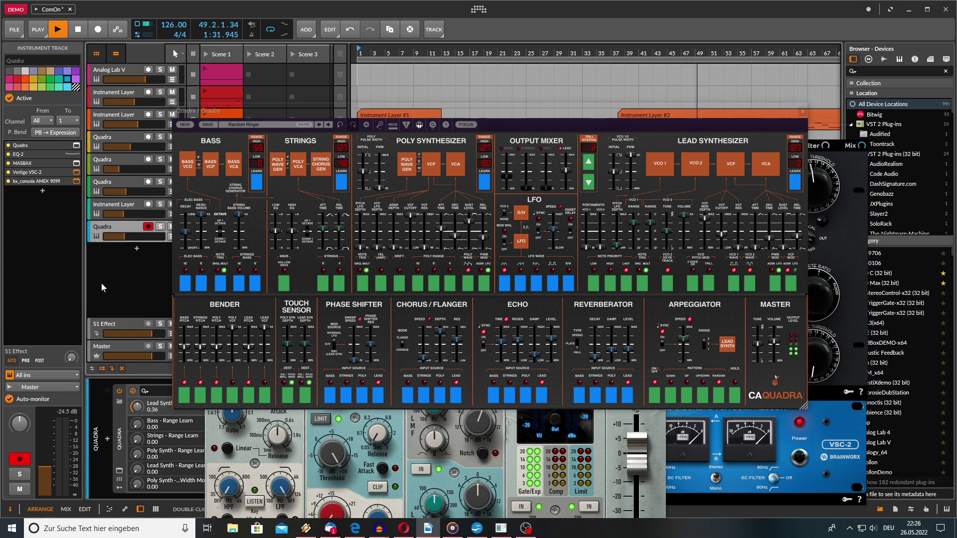
click(100, 205)
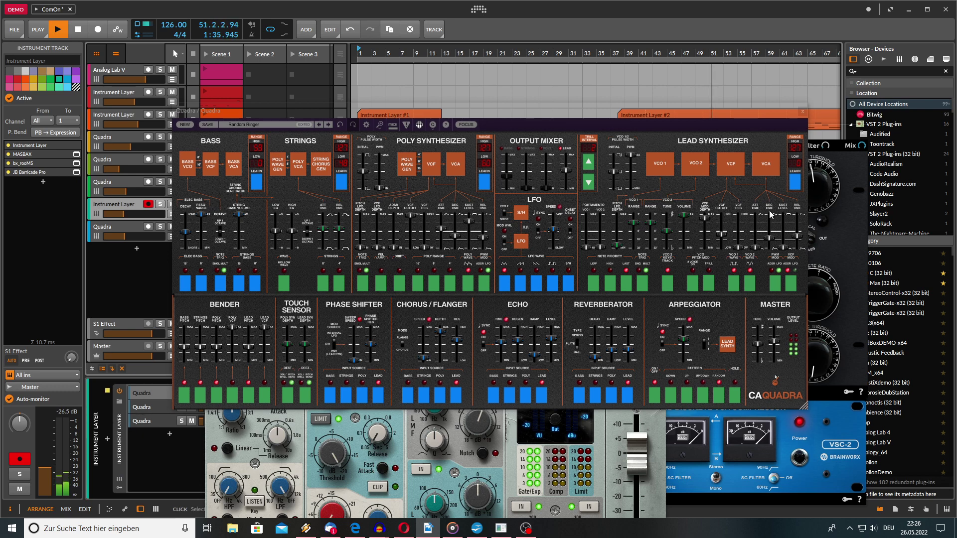
click(799, 112)
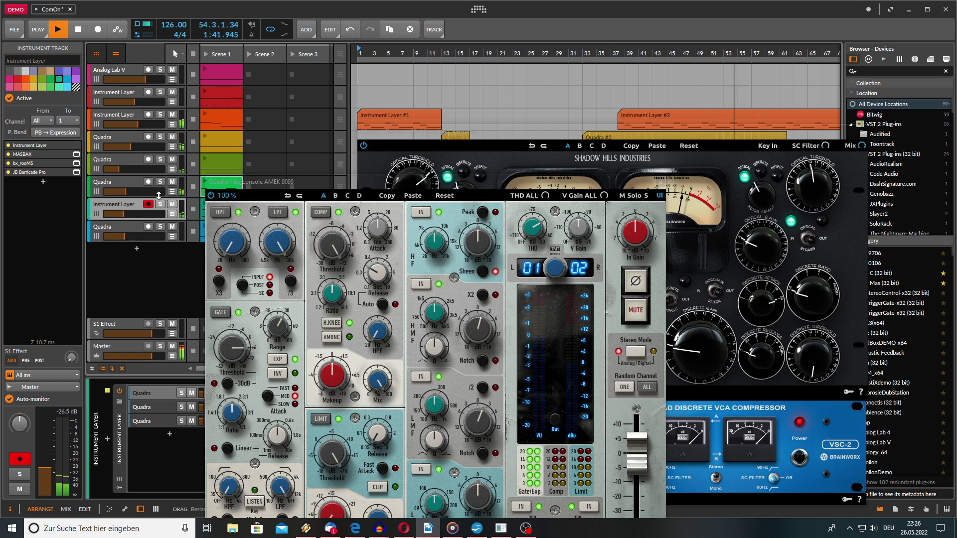
View the bright green track's Quadra window, move it lower to uncover the tracks and arranger, and close it
click(107, 184)
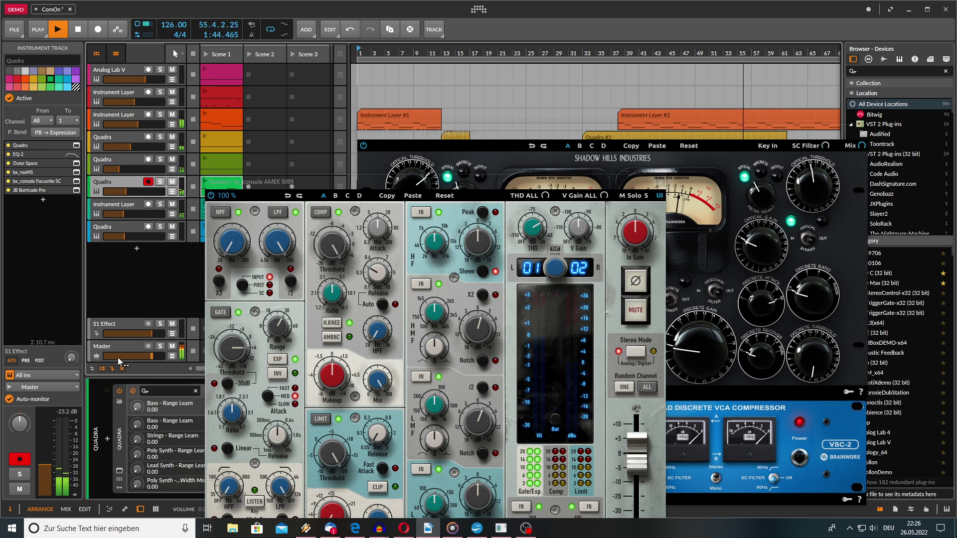
click(119, 471)
drag(312, 176, 103, 203)
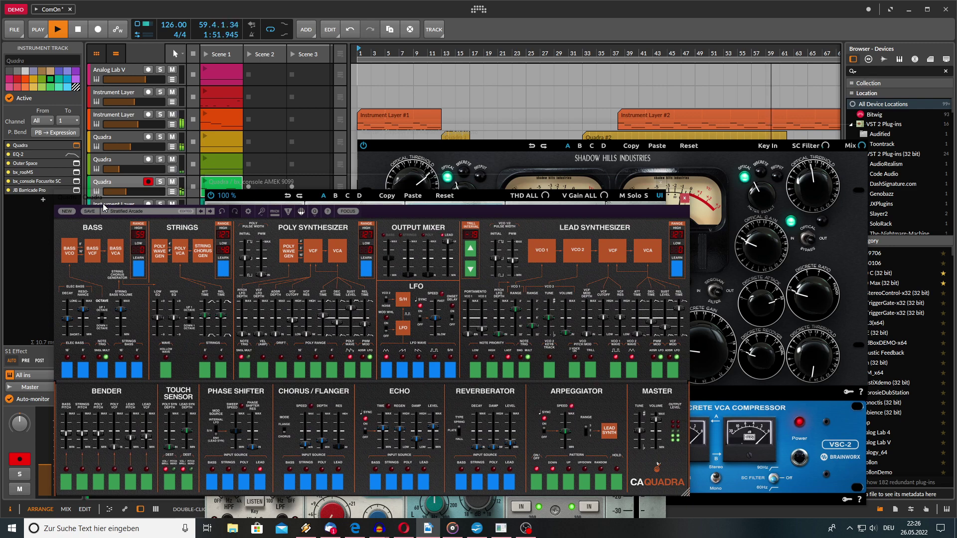
drag(102, 203, 100, 225)
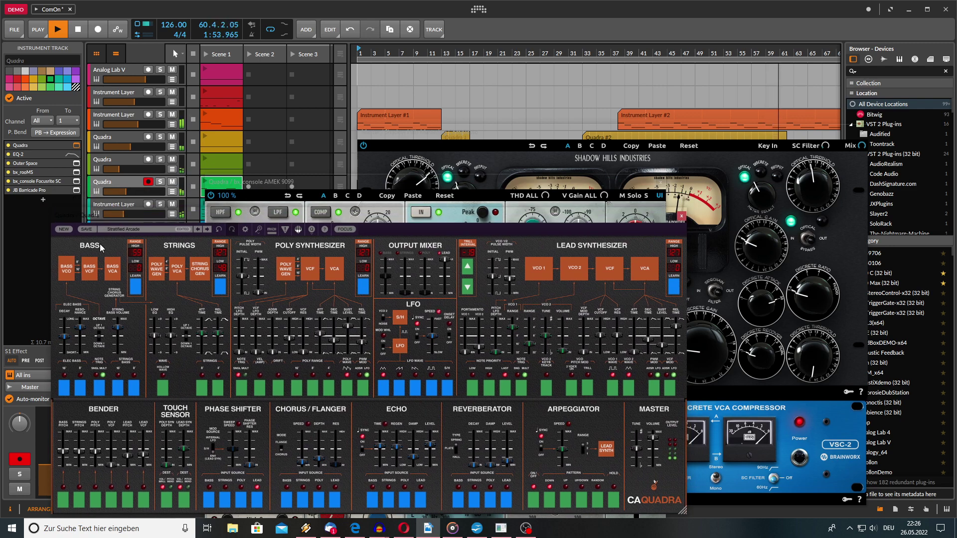
click(681, 217)
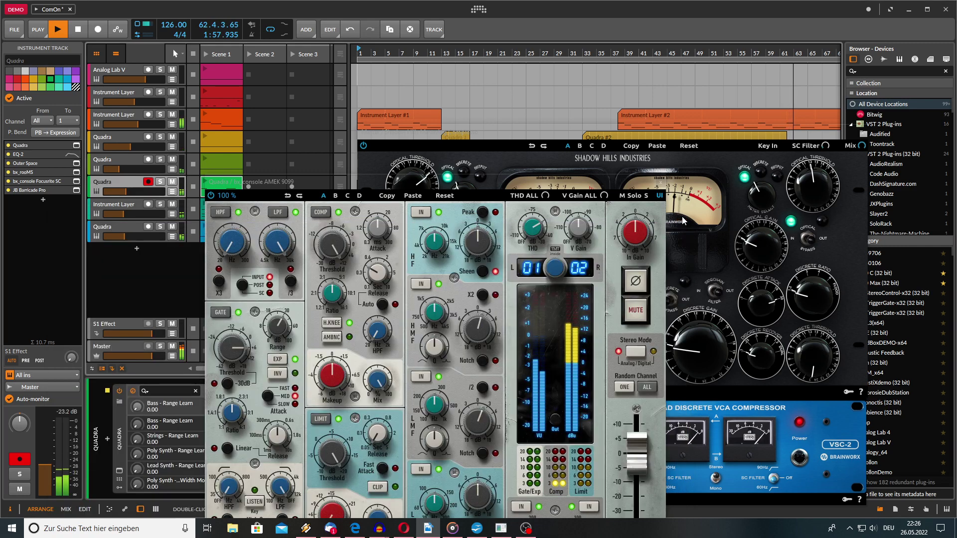
Select the blue Quadra track and open its Quadra synthesizer window again
click(116, 226)
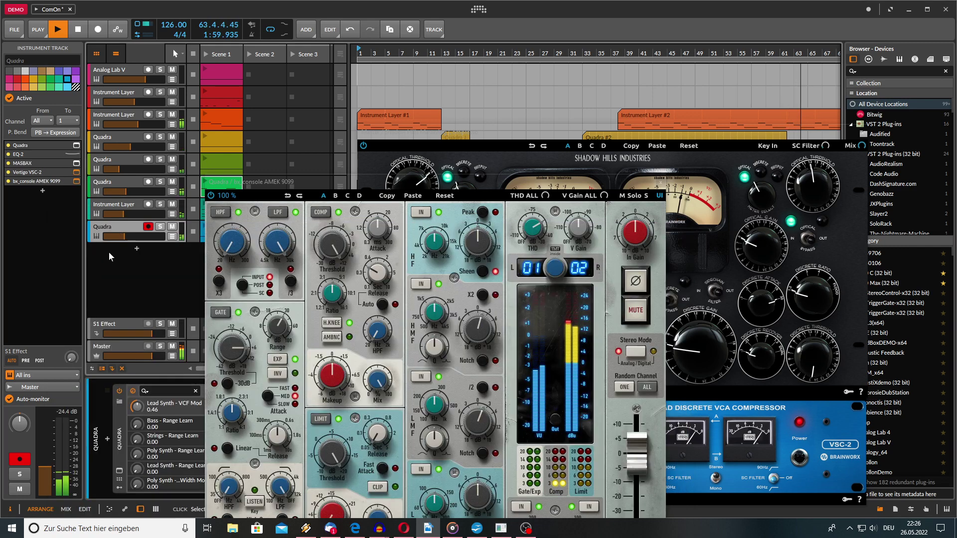
click(118, 472)
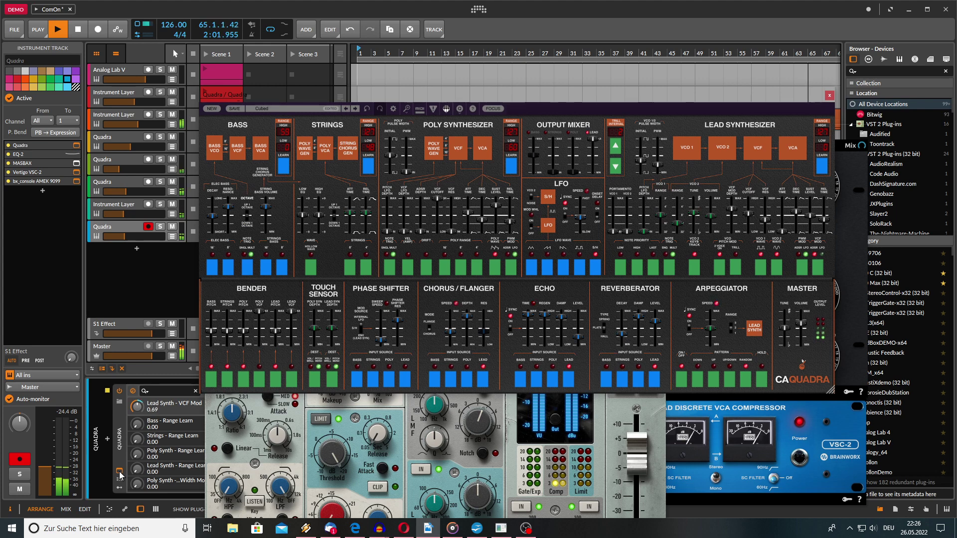
Move the blue track's Quadra window up over the track list, reposition it slightly to view its controls, and close it
drag(282, 98, 57, 8)
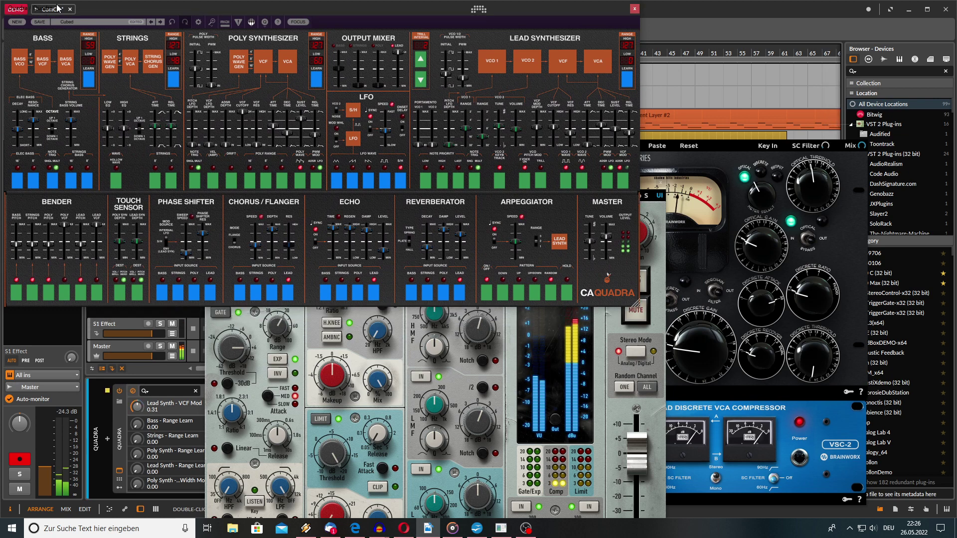
drag(56, 8, 131, 11)
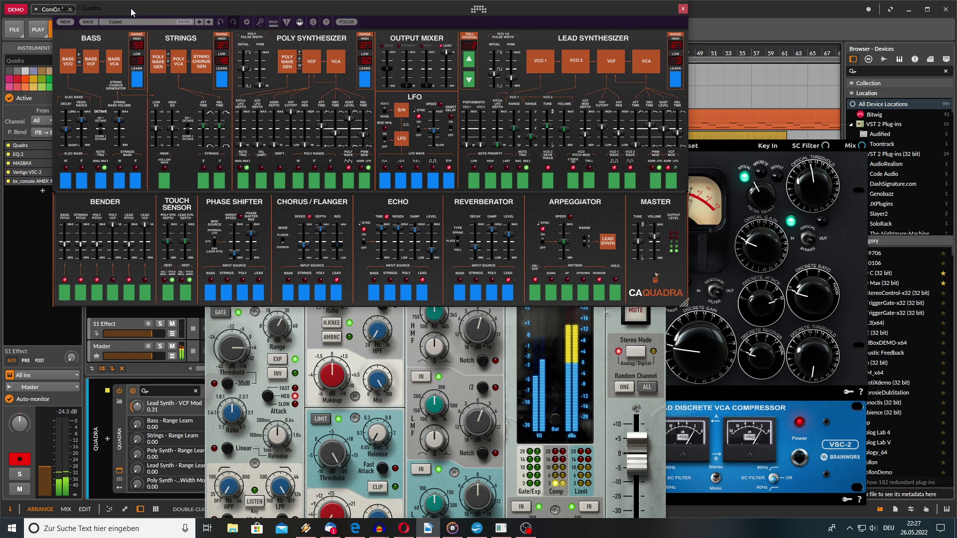
click(683, 9)
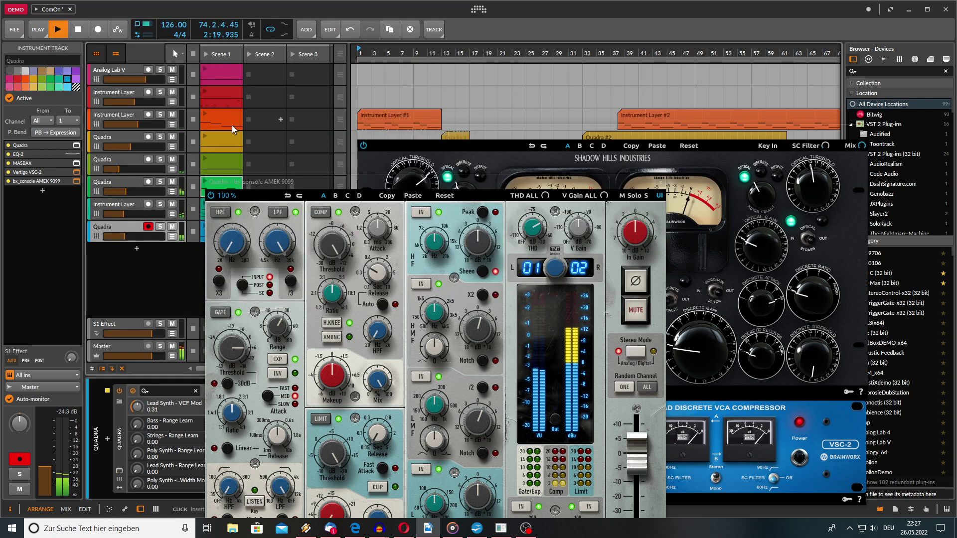
View the yellow Quadra track's synthesizer window, move it up over the track list, and close it
click(114, 136)
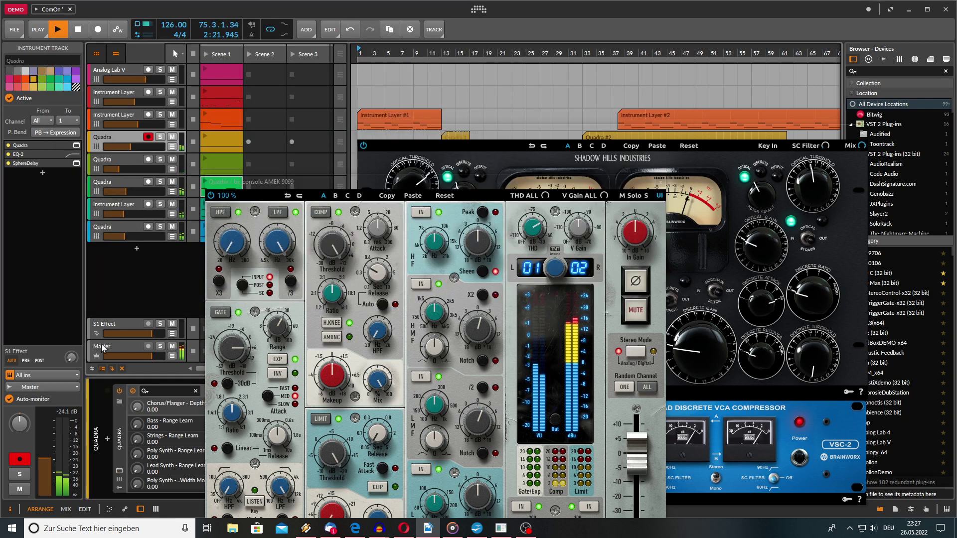
click(119, 472)
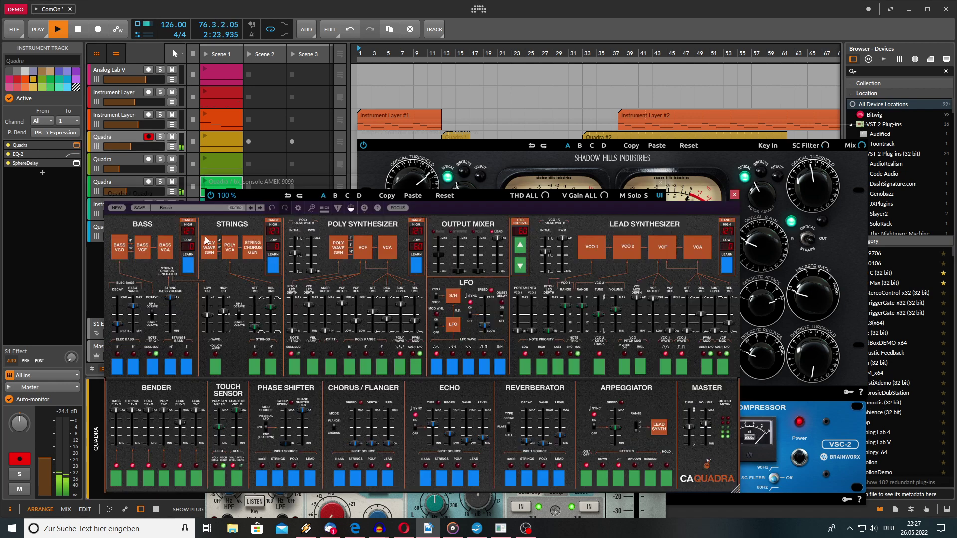
drag(199, 196, 94, 5)
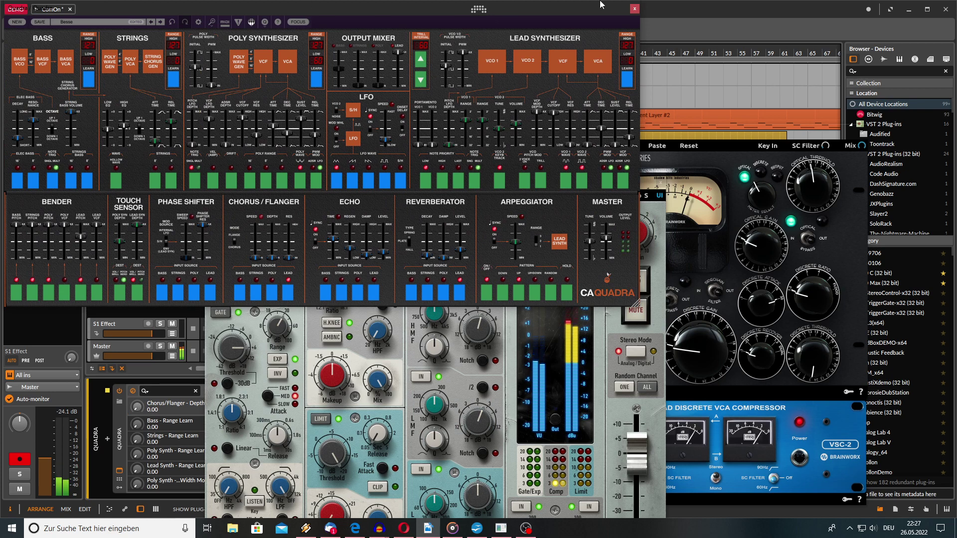
click(635, 9)
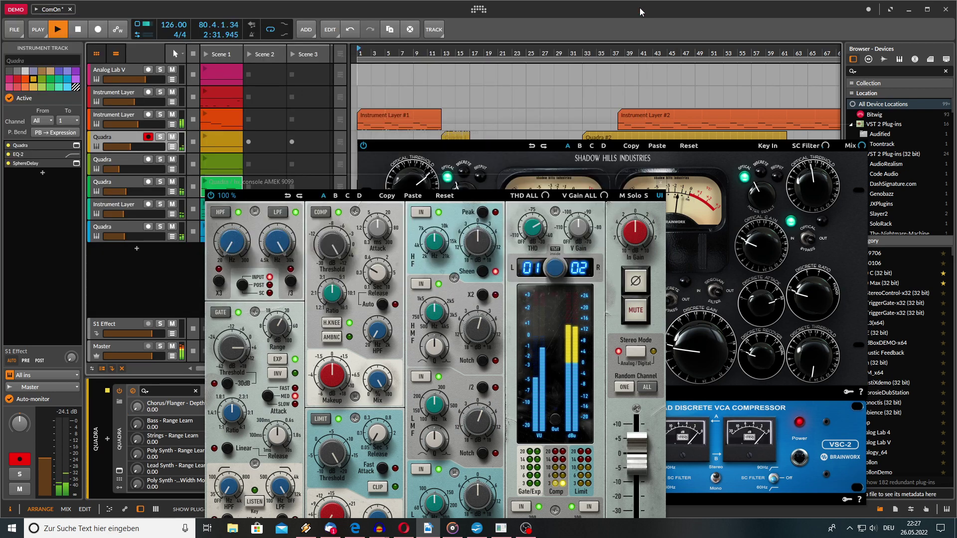
View and close the Quadra window of the fourth layer in the orange Instrument Layer track, moving the AMEK console aside to reach it
click(104, 119)
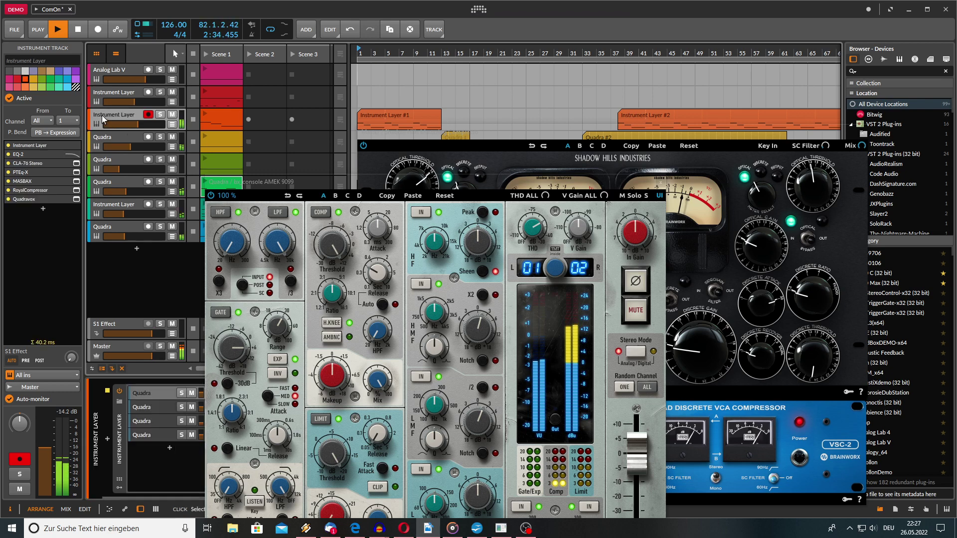
click(141, 435)
drag(235, 185, 311, 178)
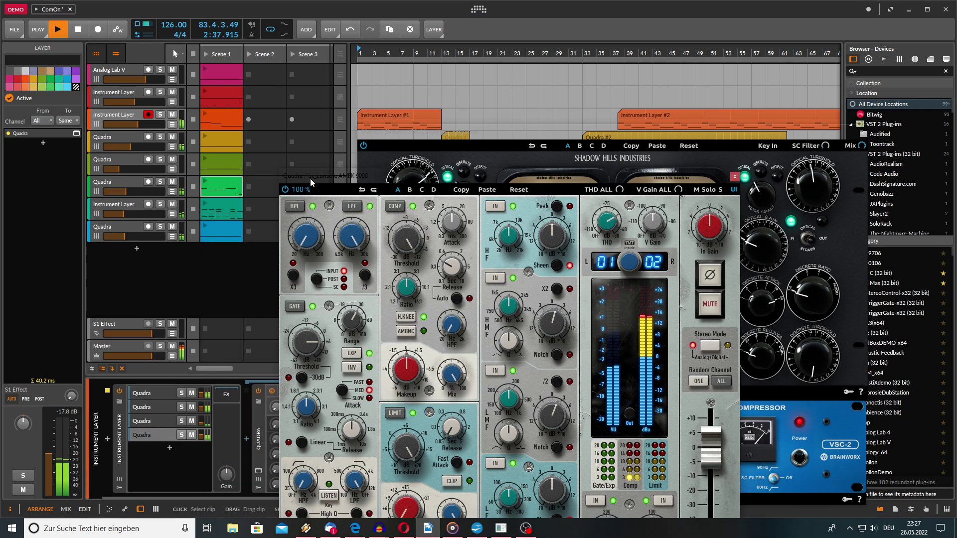
click(259, 476)
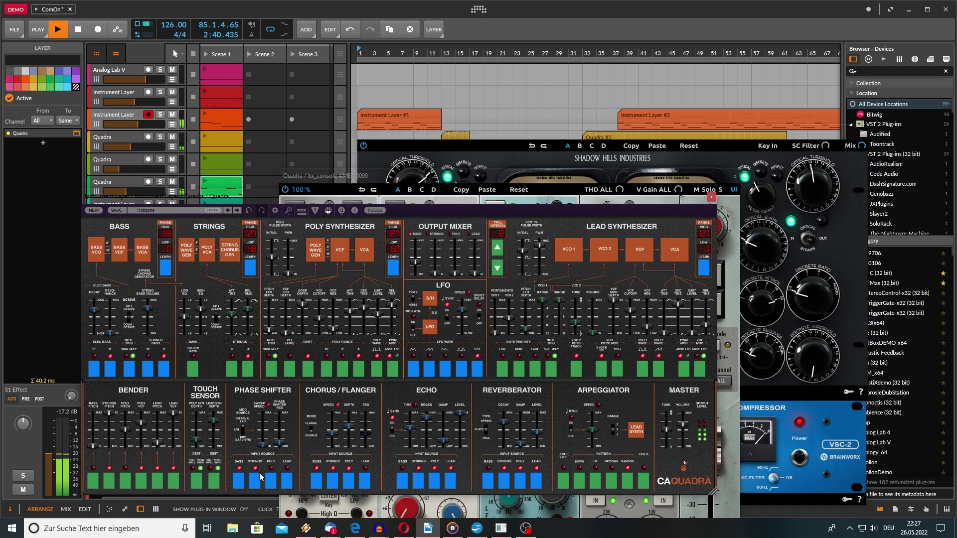
click(712, 198)
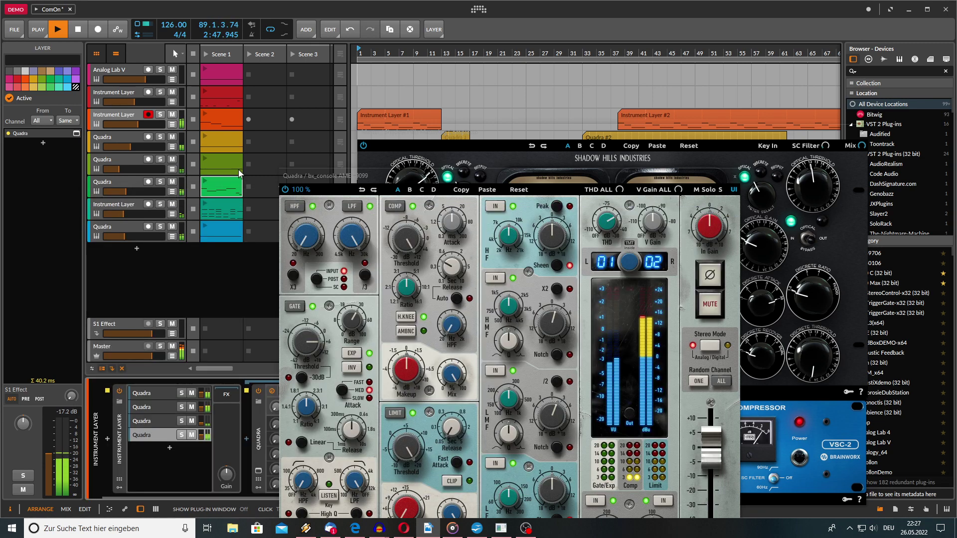
Select the yellow Quadra track again, view its synthesizer window, and close it
click(116, 141)
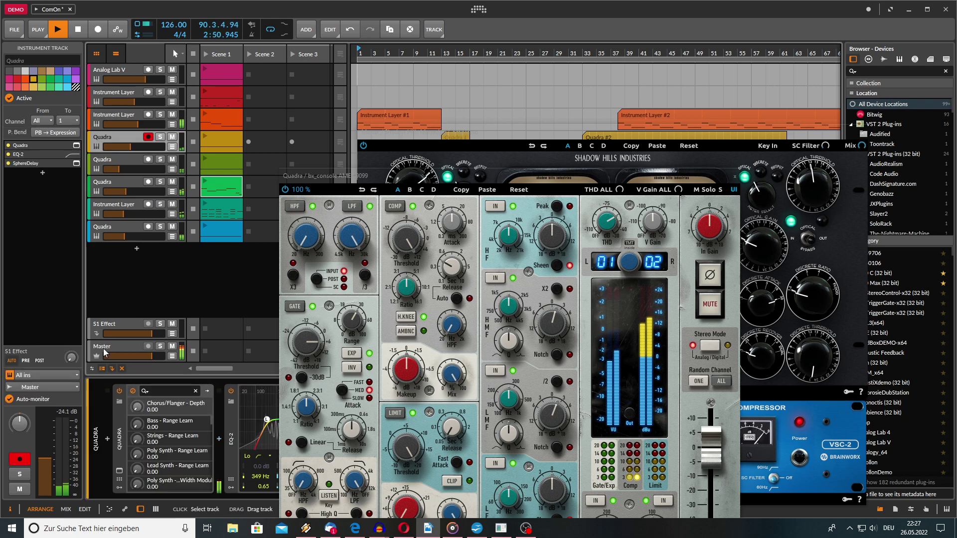
click(120, 471)
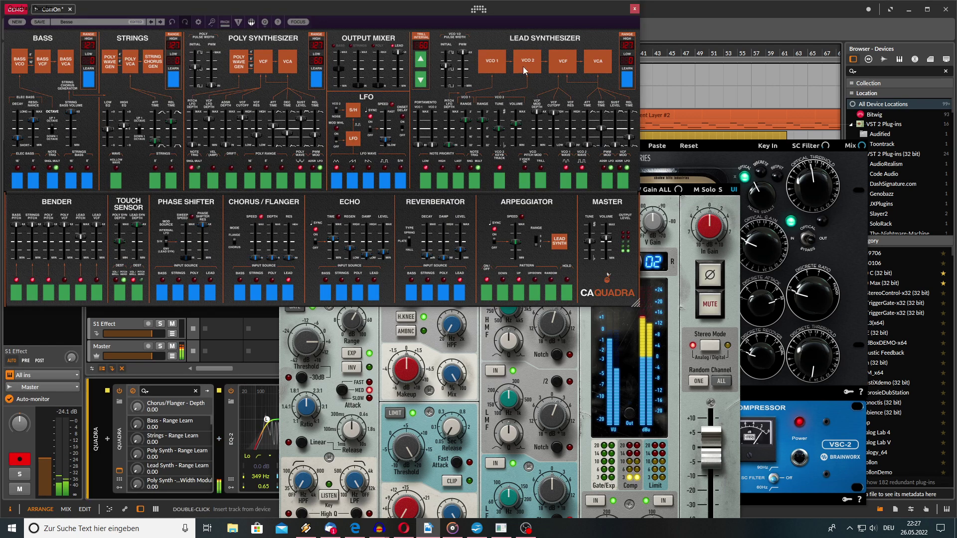
click(634, 8)
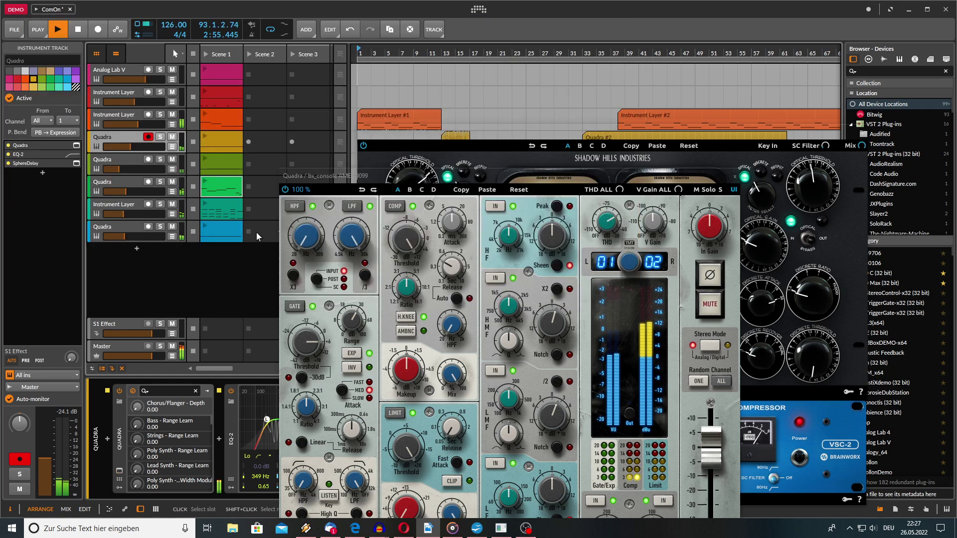
Open the blue Quadra track's synthesizer window again and examine the Lead Synth VCF Mod slider
click(124, 231)
click(119, 472)
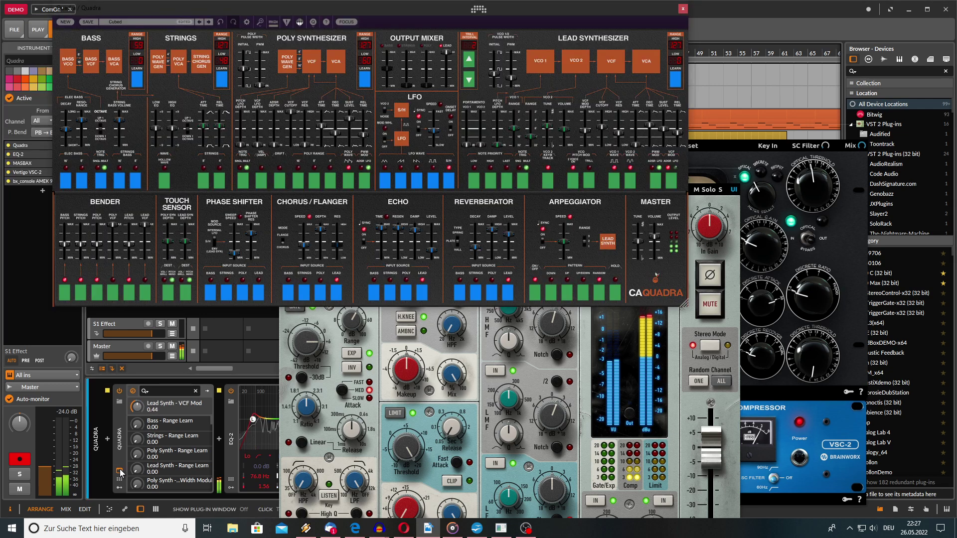
drag(587, 147, 587, 135)
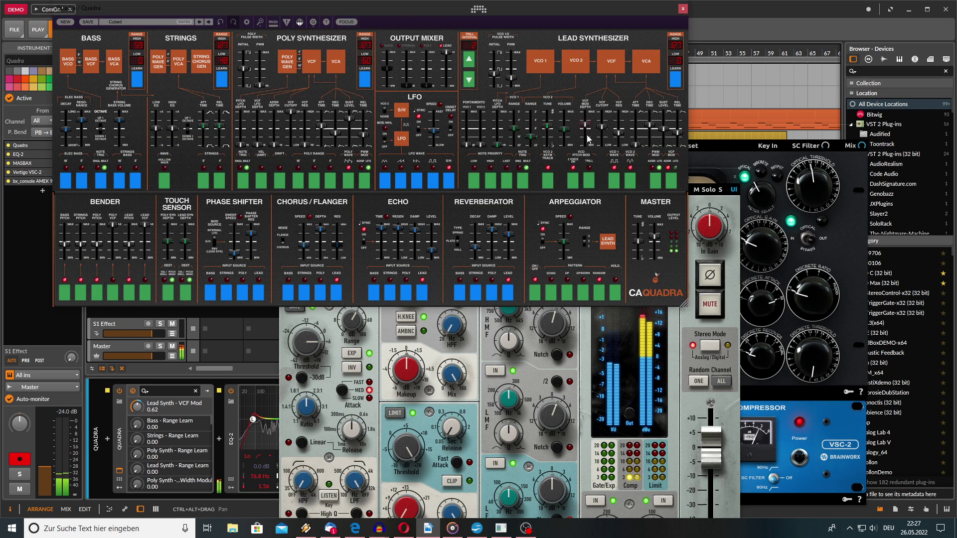
scroll(588, 139, up, 2)
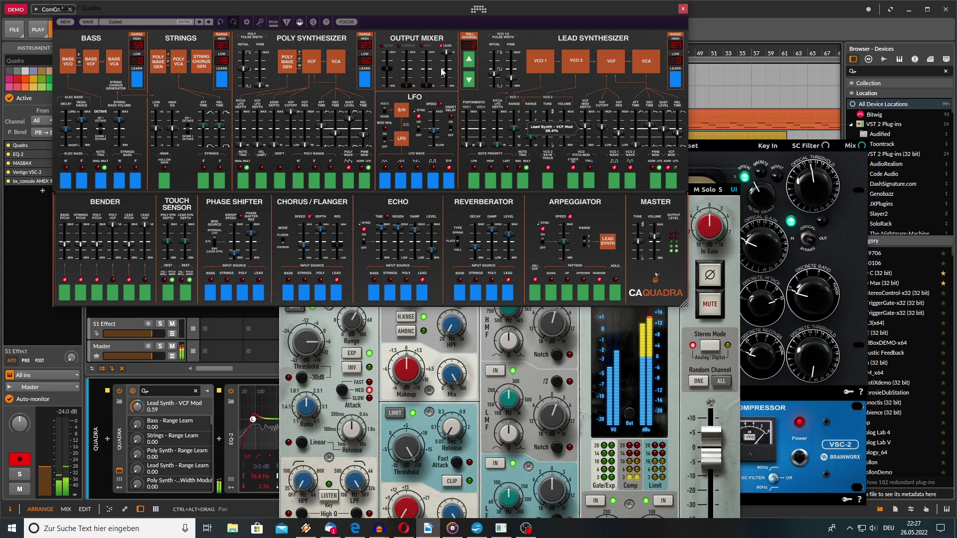
Rearrange the open plug-in windows so the AMEK console uncovers the compressors and the blue track's Quadra window lies in front of it
drag(297, 11, 249, 11)
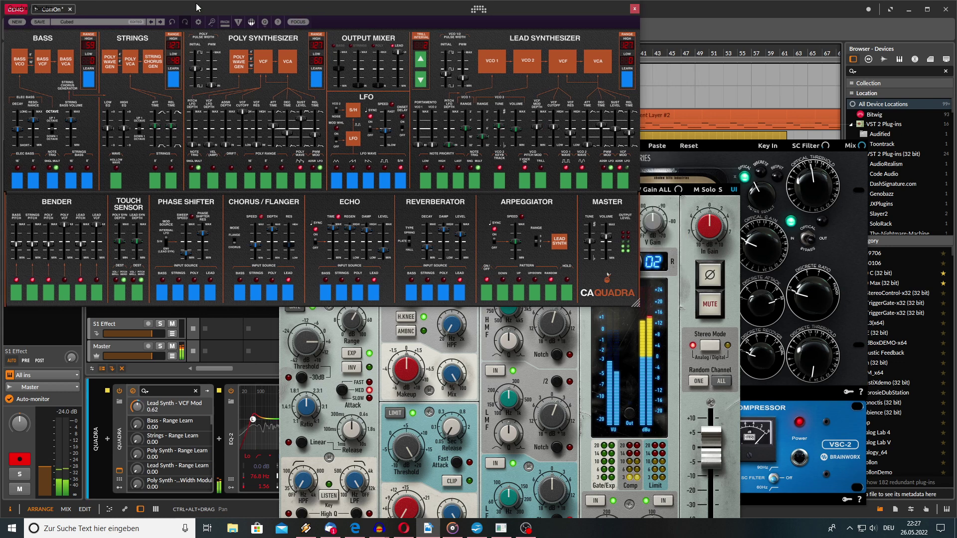
drag(678, 184, 463, 211)
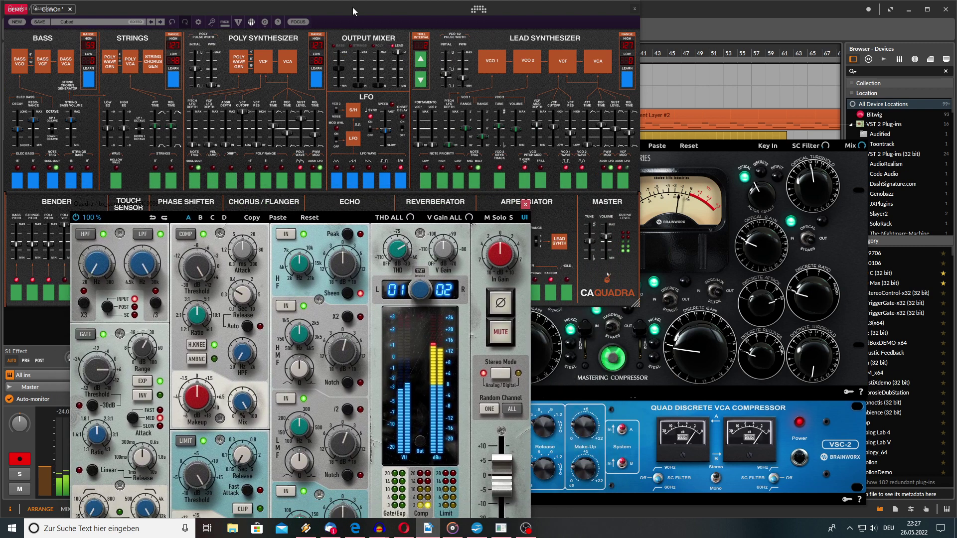
drag(353, 11, 333, 24)
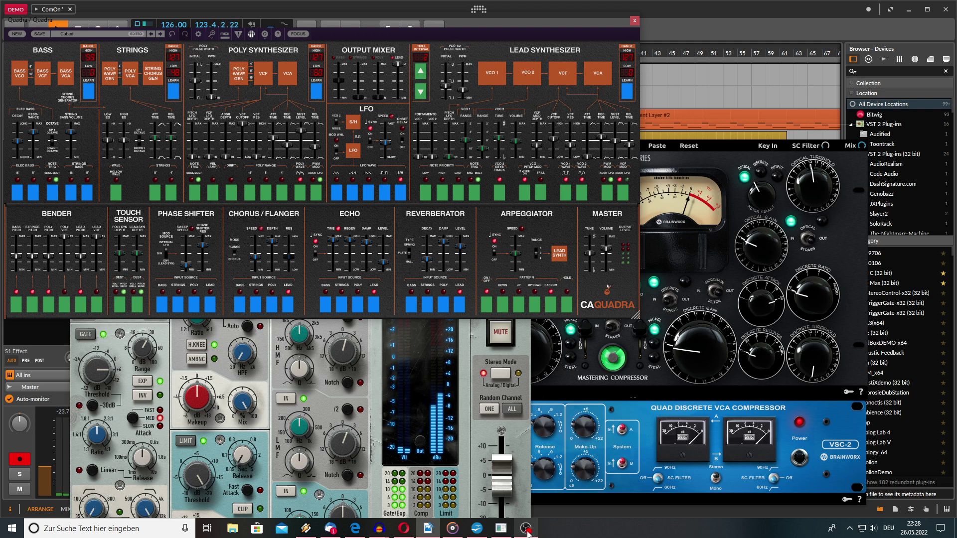
Switch to the OBS Studio window with the recording controls
click(528, 531)
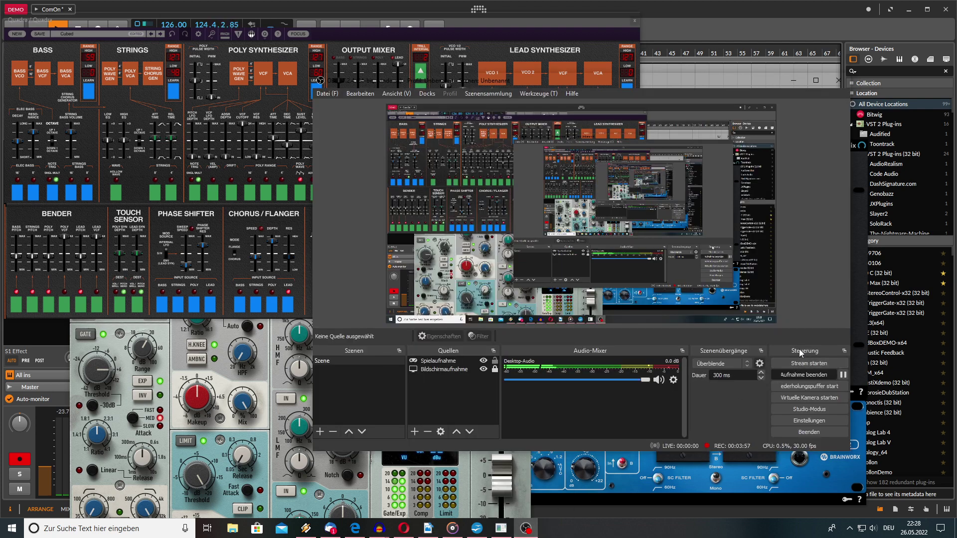